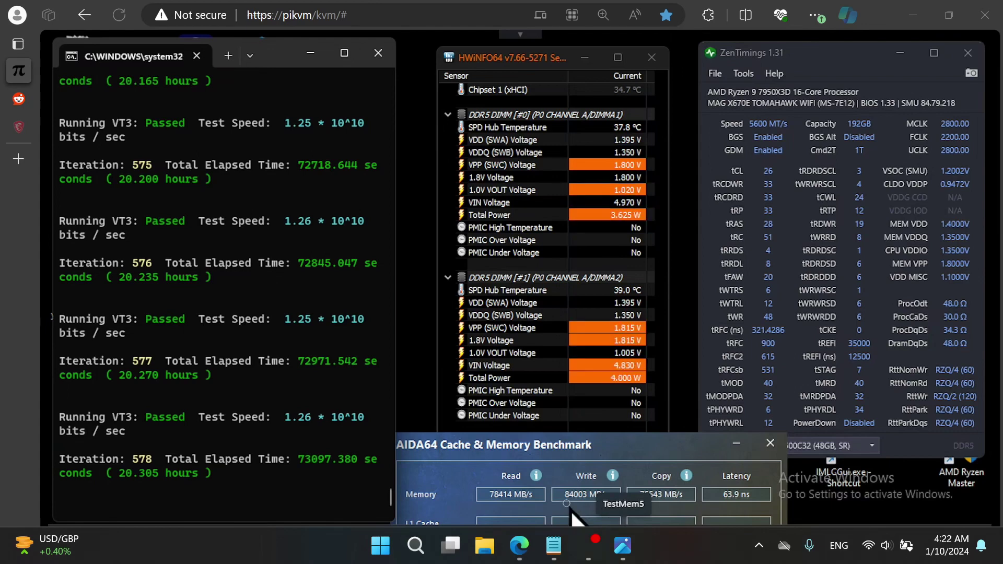
Step: Magnify the screen to read the benchmark results, then bring the memory setup notes forward
key(super+plus)
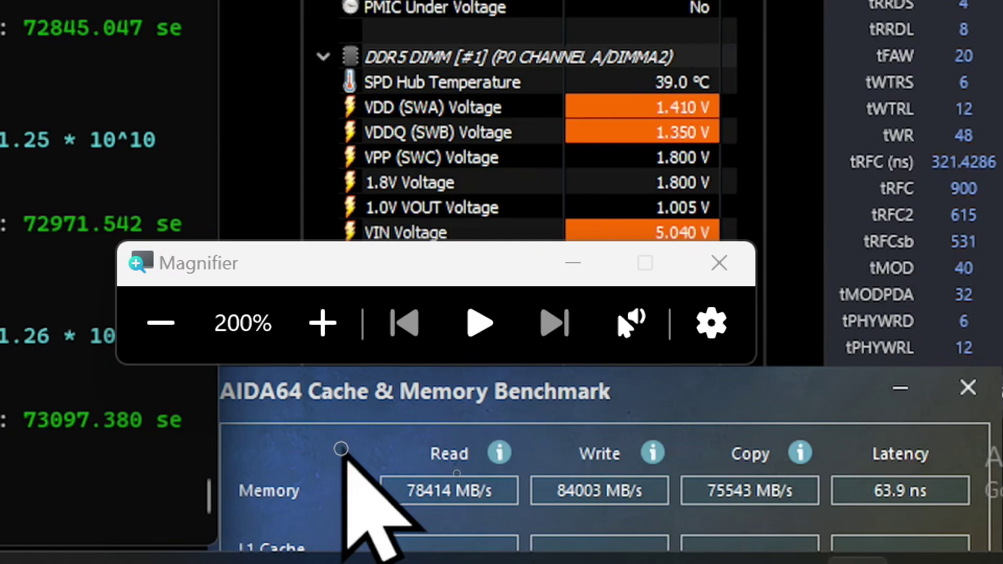
key(super+Escape)
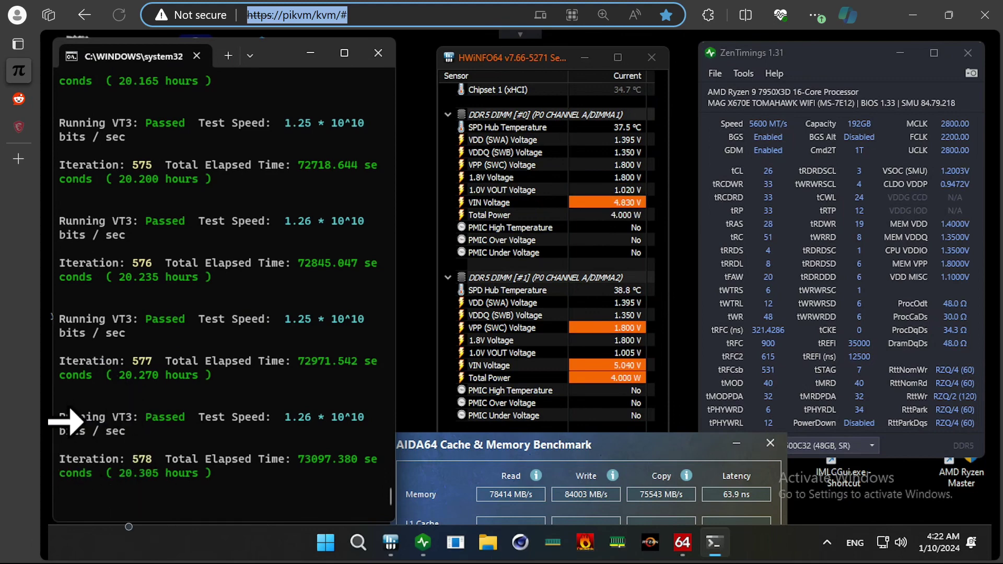
mouse_move(146, 561)
click(555, 548)
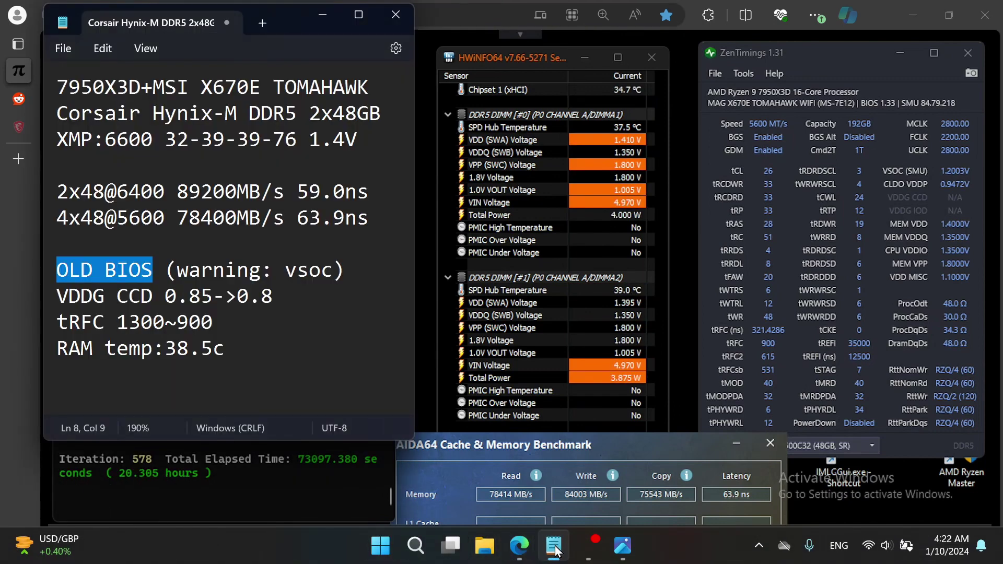
Step: Point out the RAM temperature, Corsair kit XMP profile and OLD BIOS lines in the notes
triple_click(260, 347)
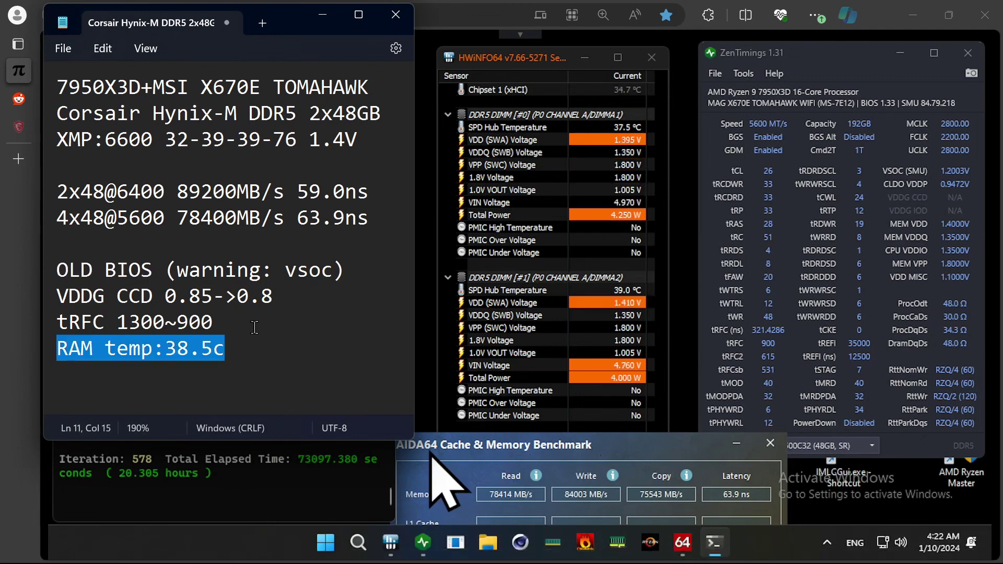
click(216, 281)
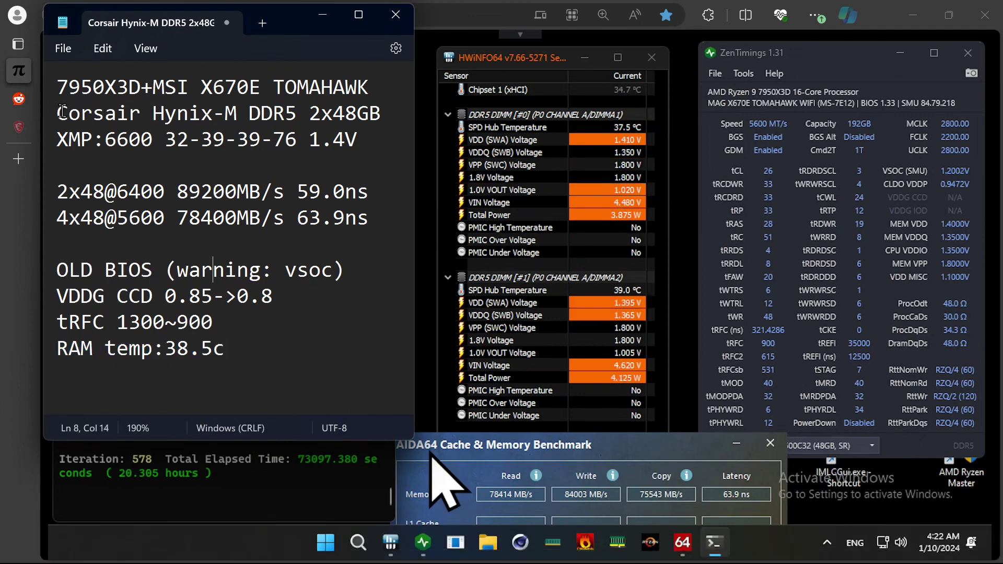
drag(62, 113, 391, 136)
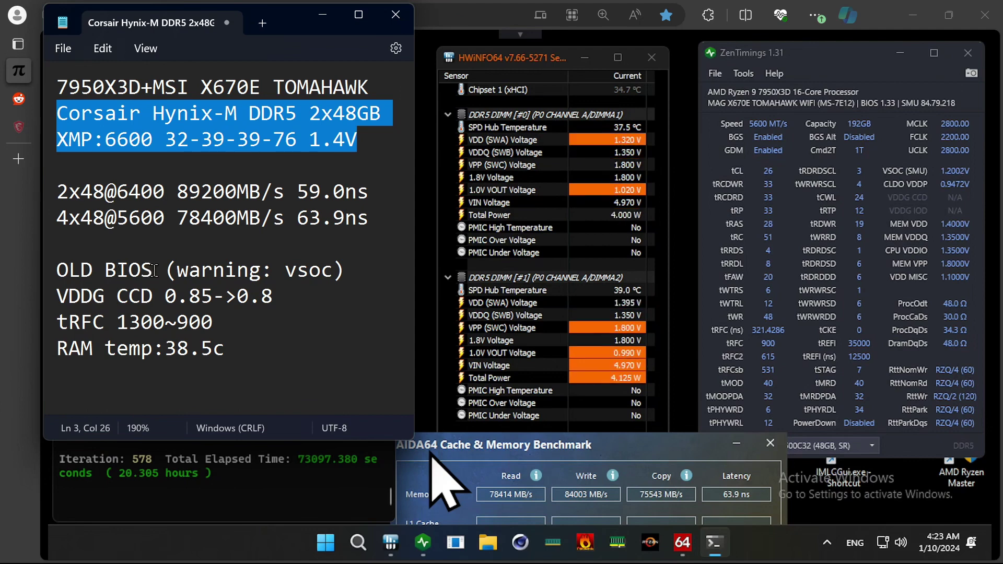
drag(153, 270, 58, 271)
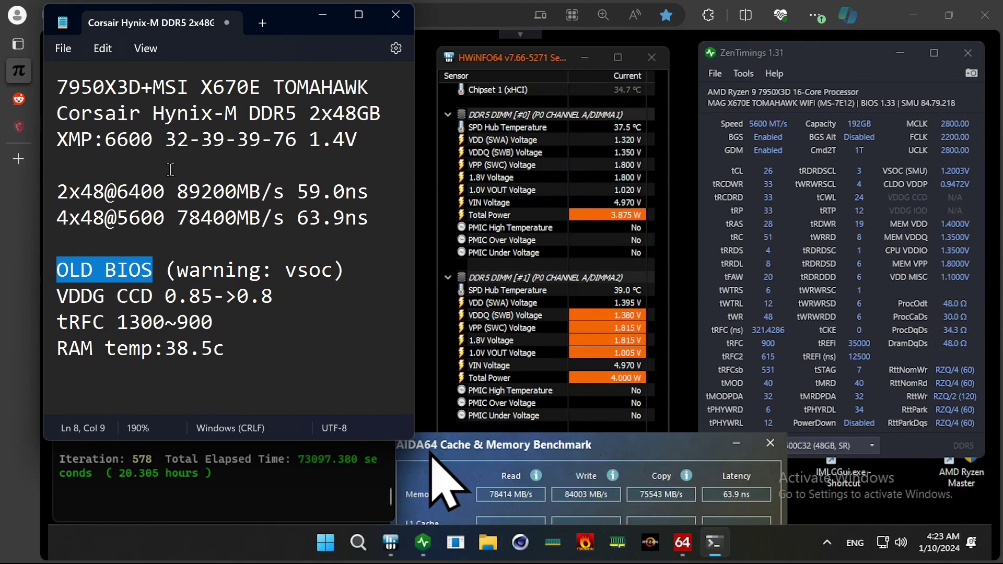
click(18, 98)
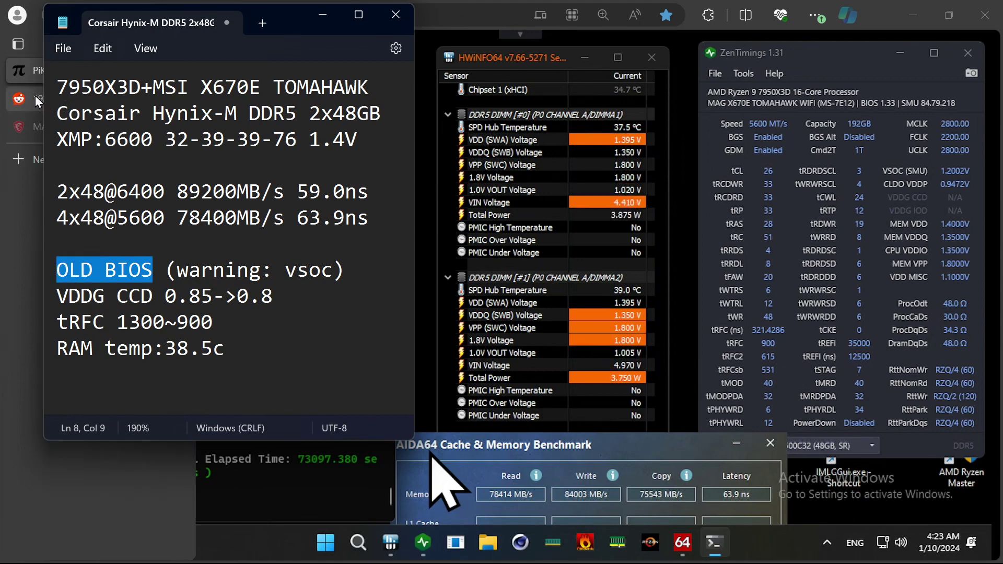
Step: Scroll the Reddit post to its BIOS settings and highlight the 'BIOS v172 (beta)' mention
scroll(294, 174, up, 1)
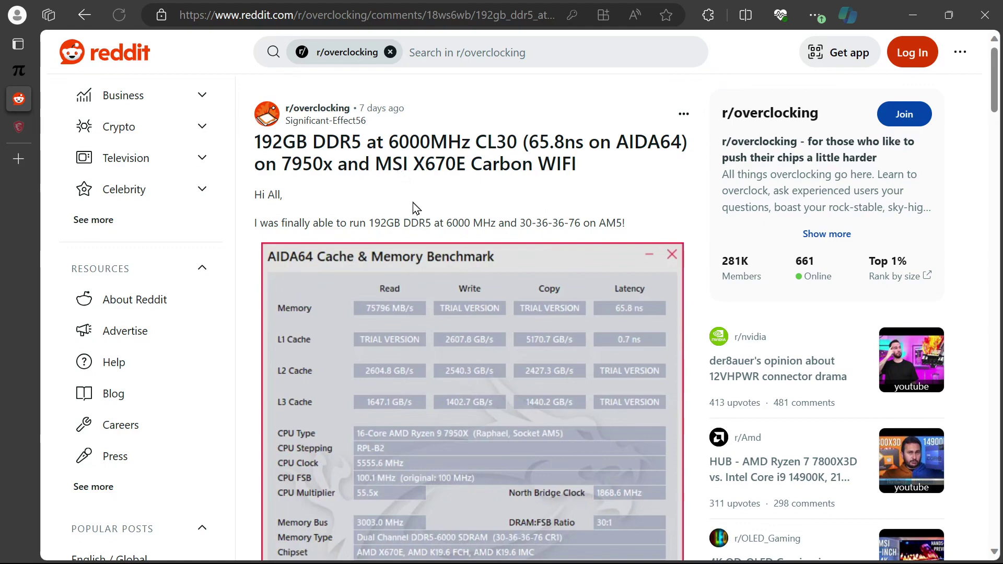
scroll(439, 295, down, 14)
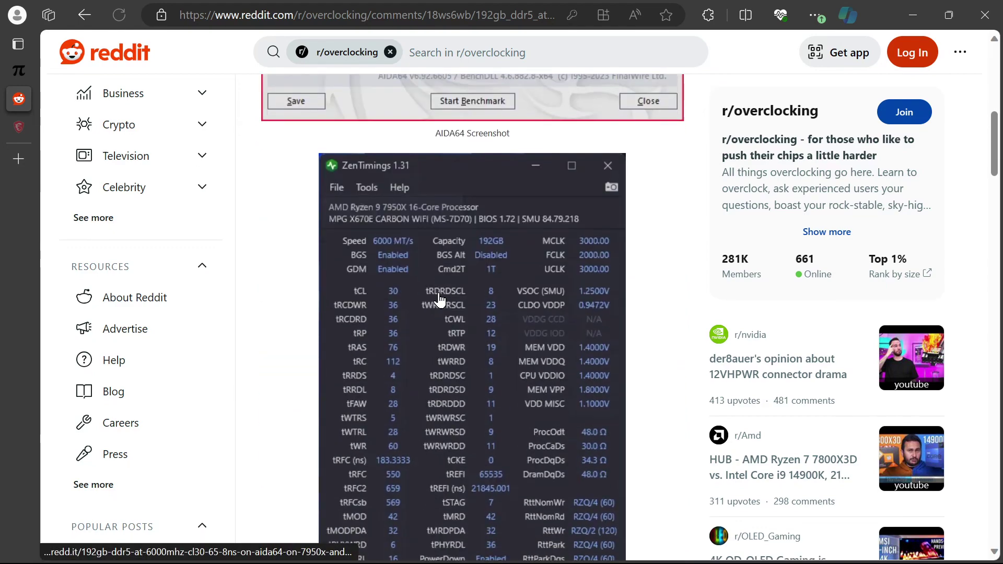
scroll(439, 293, down, 2)
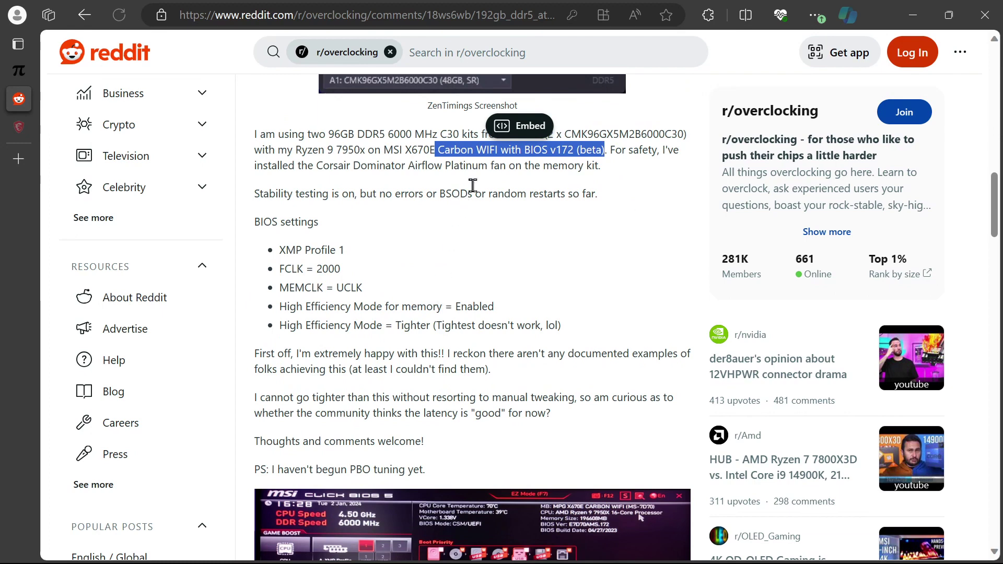
click(479, 191)
drag(595, 152, 458, 153)
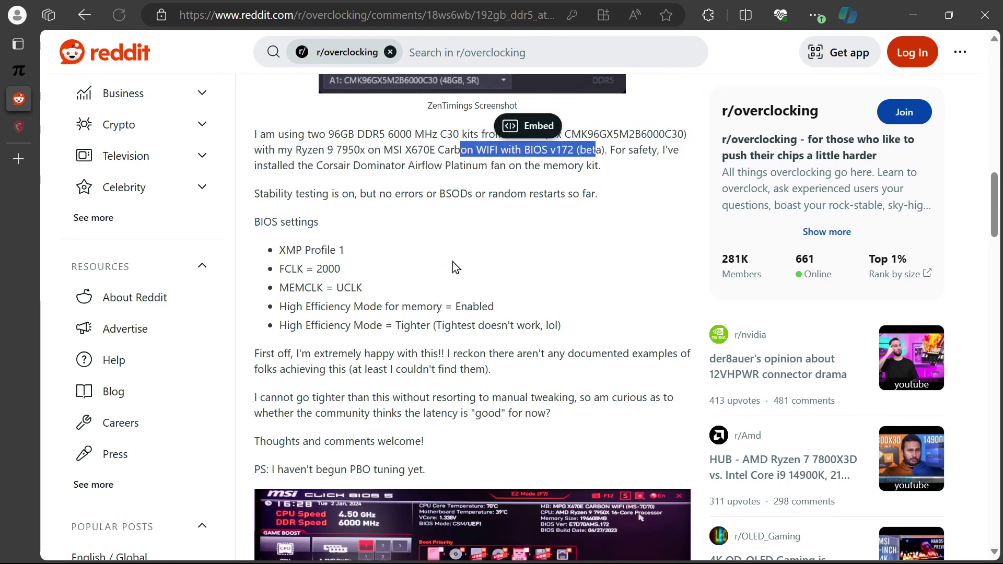
scroll(455, 267, up, 1)
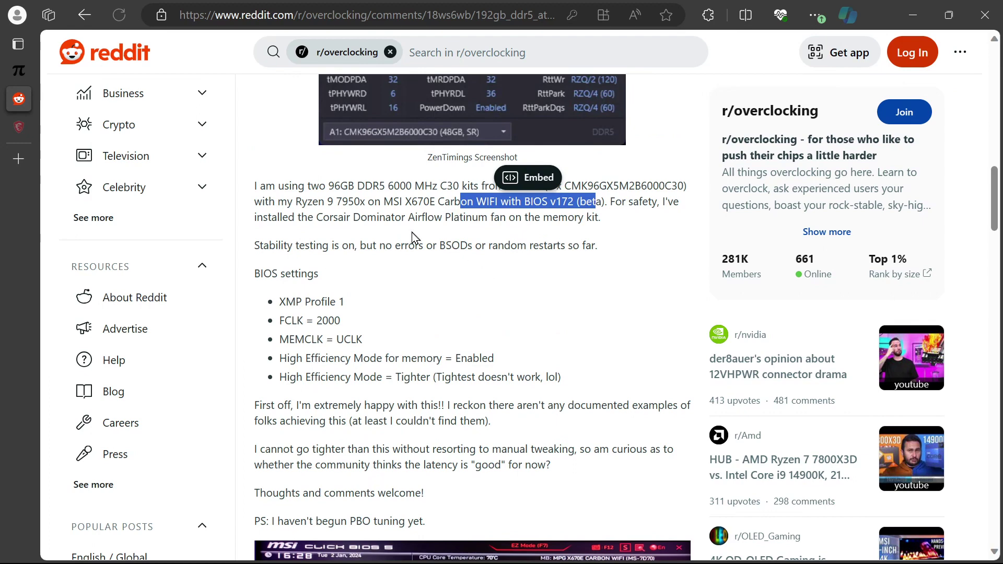
Step: On the MSI BIOS support page, highlight the 48/24GB DDR5 support note
mouse_move(21, 128)
click(68, 130)
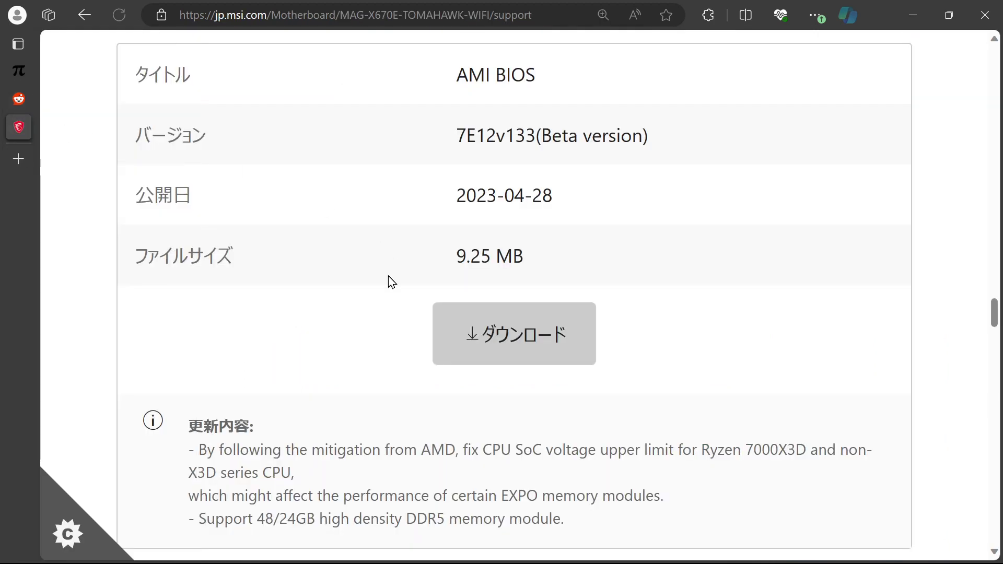
drag(574, 521, 195, 526)
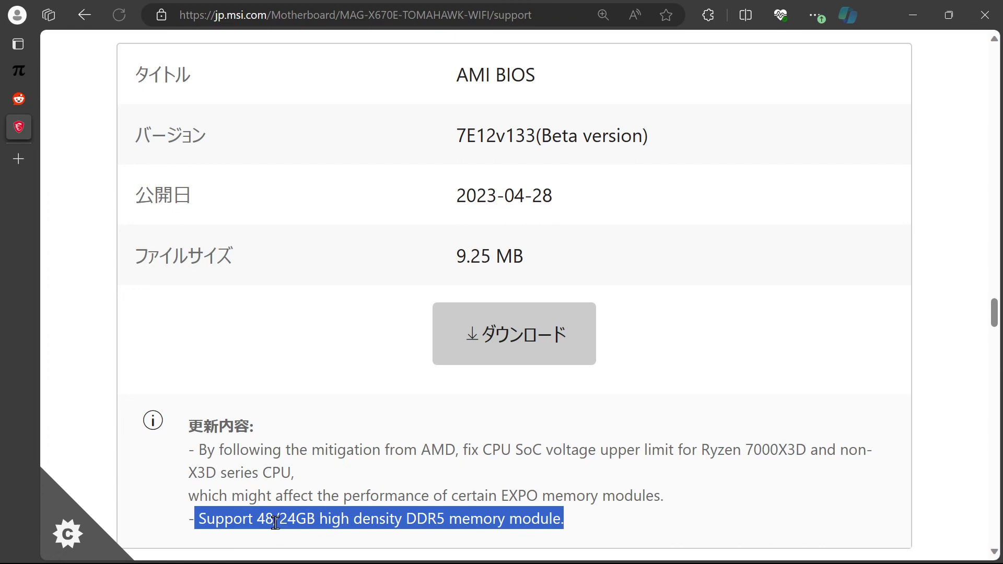
click(379, 502)
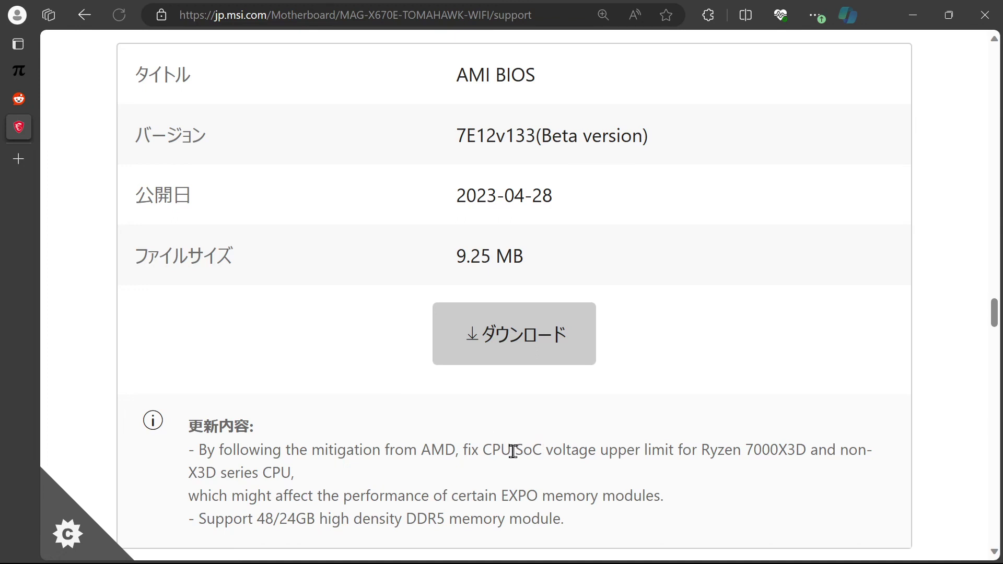
Step: Highlight the 'fix CPU SoC voltage' phrase in the 7E12v133 notes, then return to PiKVM
drag(517, 451, 600, 450)
click(483, 474)
drag(462, 449, 600, 451)
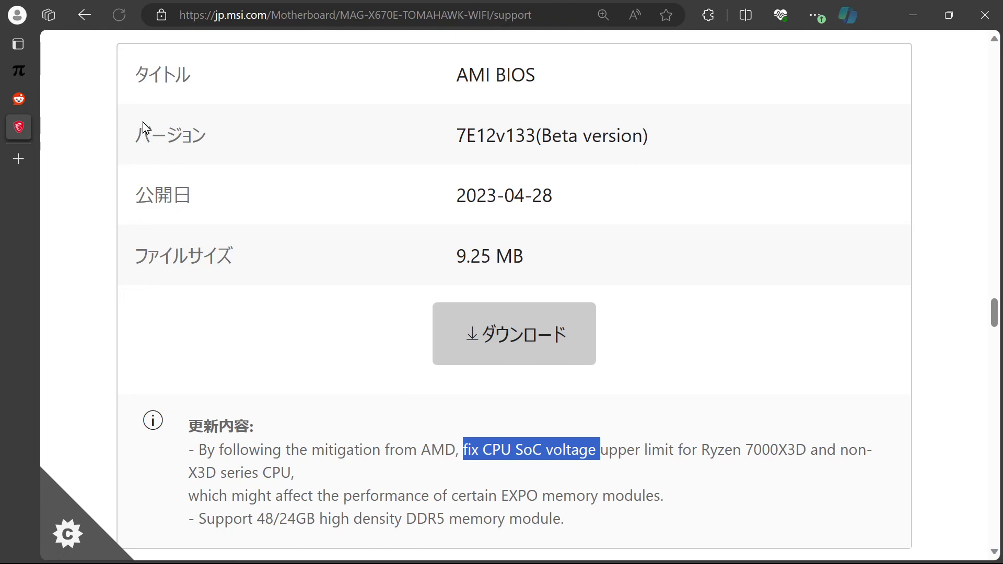
mouse_move(16, 67)
click(61, 69)
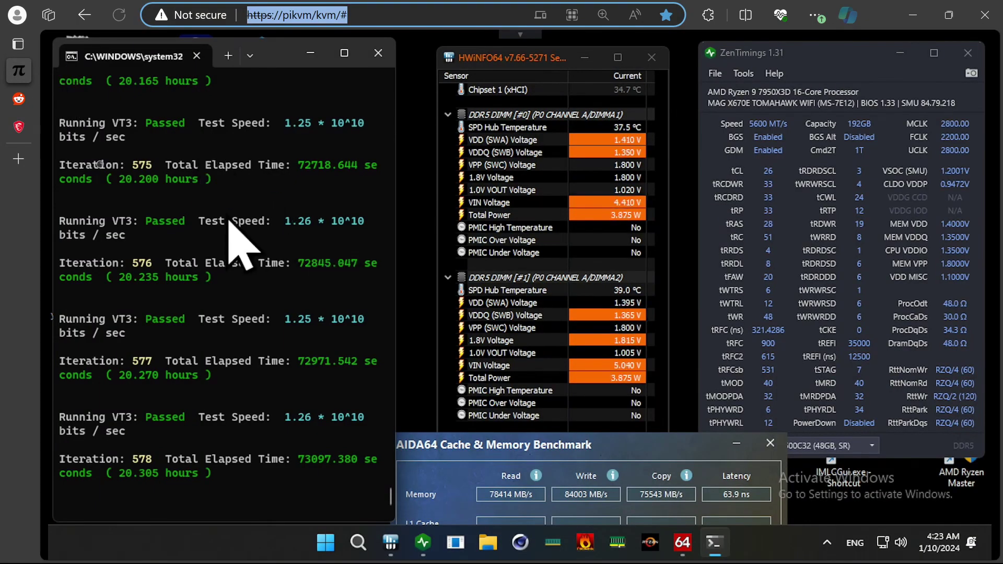
Step: Revisit the Reddit post's 6000MHz Carbon WIFI details, then go back to the PiKVM desktop
click(19, 99)
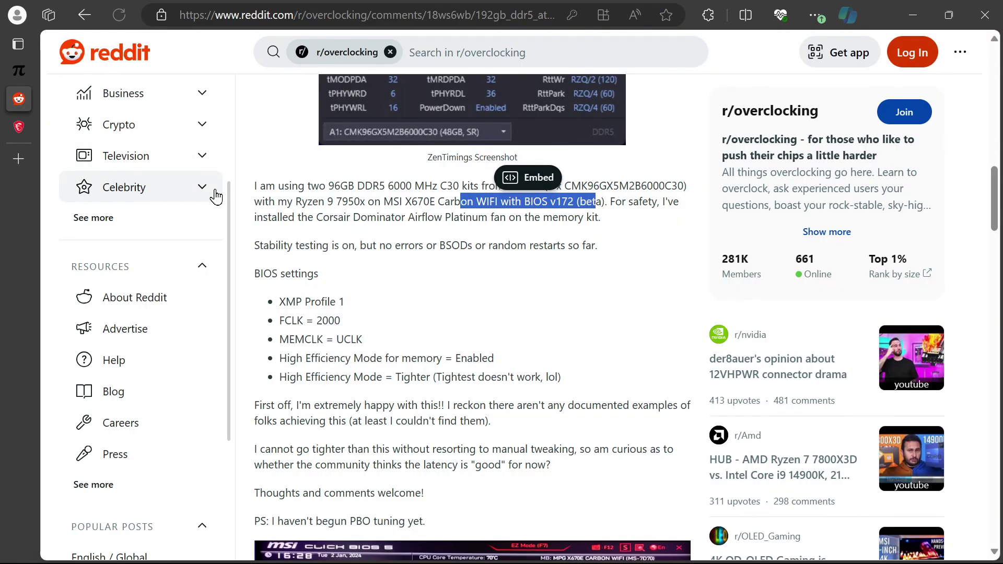
scroll(313, 235, up, 10)
scroll(345, 246, down, 1)
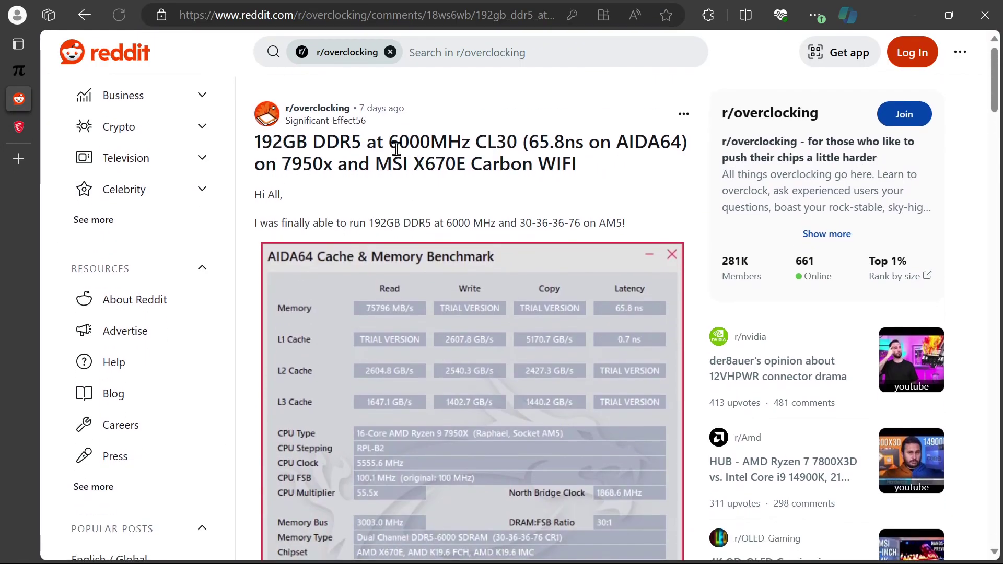
drag(388, 142, 469, 144)
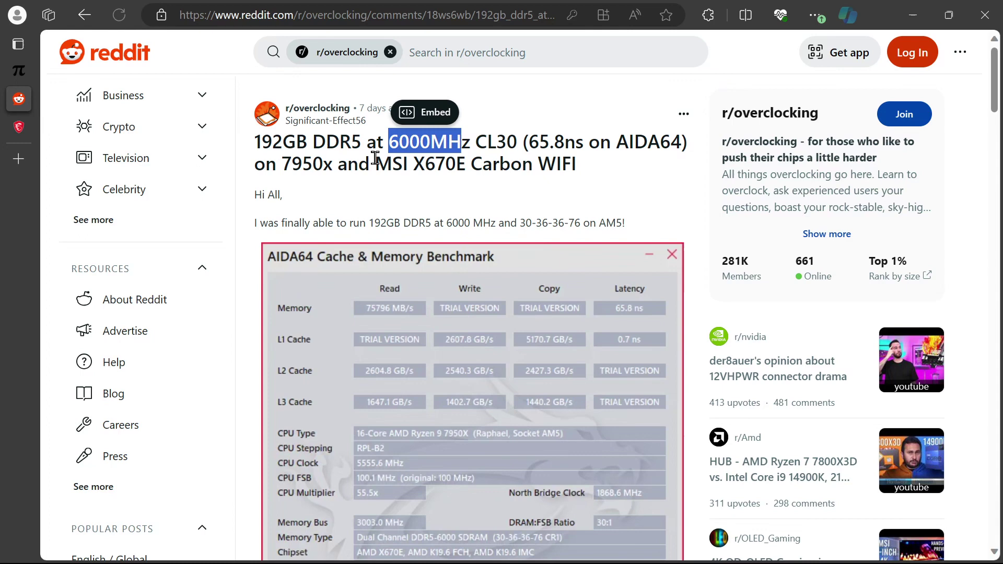
drag(424, 183, 422, 163)
mouse_move(23, 74)
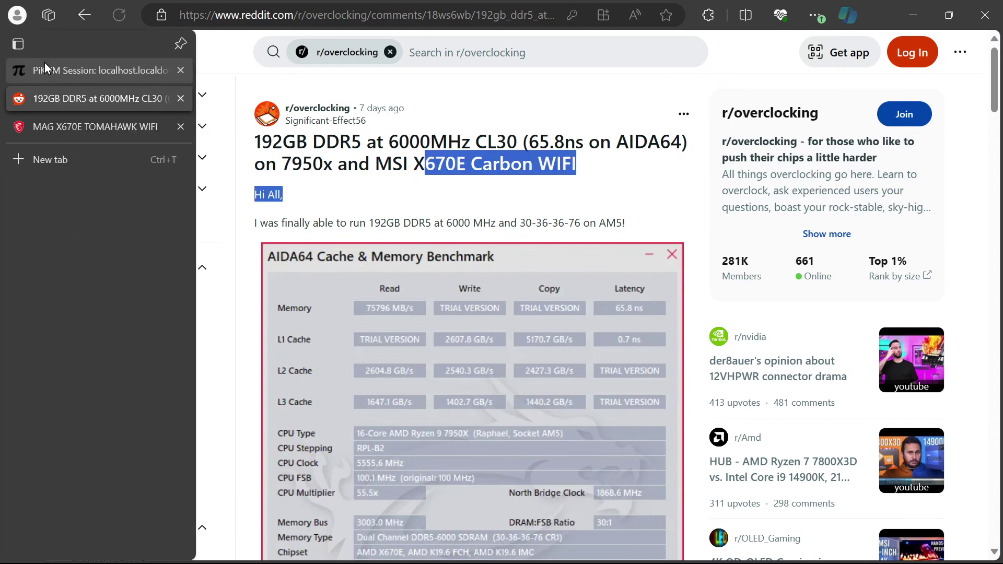
click(59, 68)
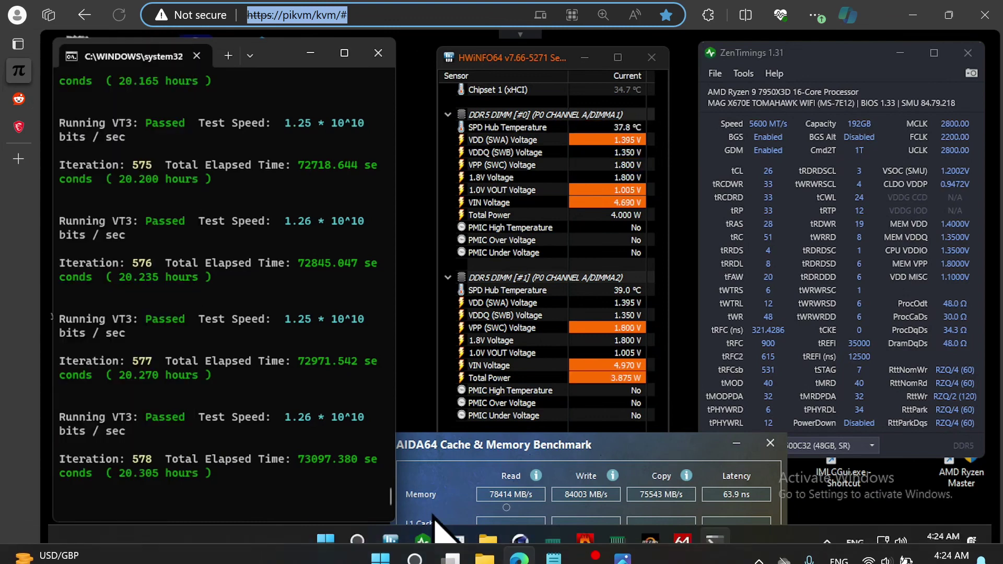
Step: Highlight the 4x48 line's 5600 speed and 78400MB/s 63.9ns result in the notes
click(551, 551)
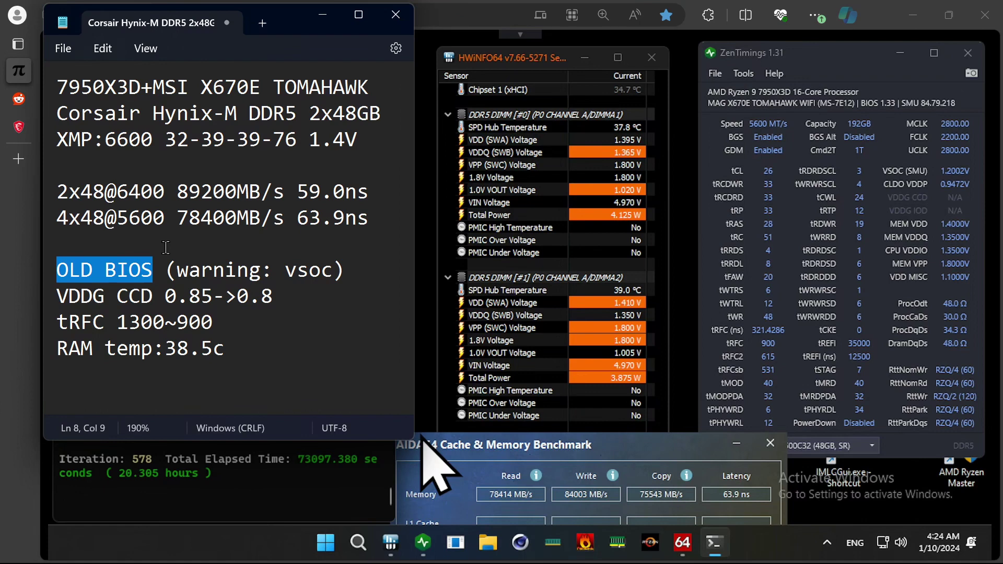
drag(117, 218, 169, 218)
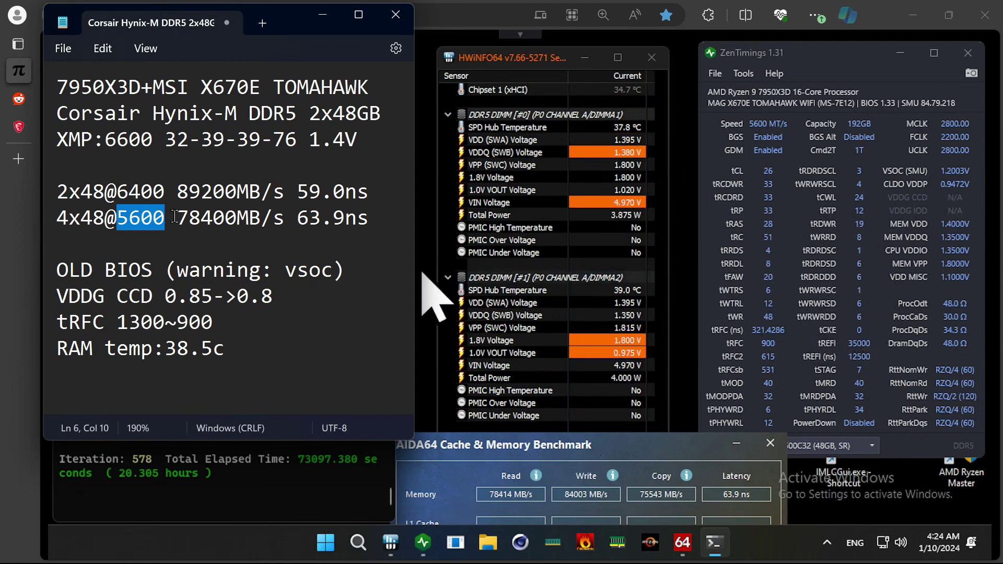
drag(177, 217, 378, 220)
click(228, 242)
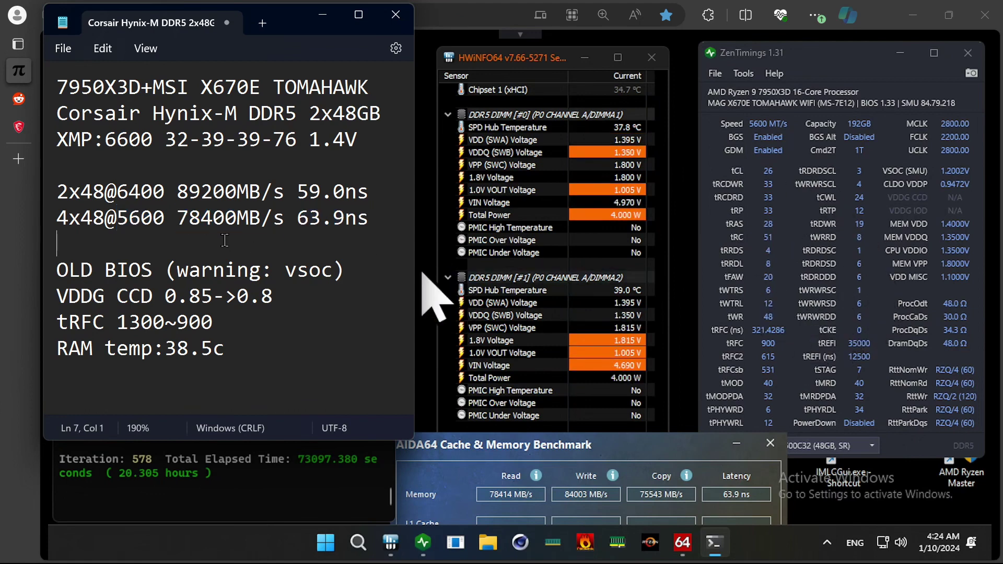
Step: Highlight the 2x48@6400 configuration, then switch to its benchmark snapshot photo
click(59, 191)
drag(58, 191, 171, 193)
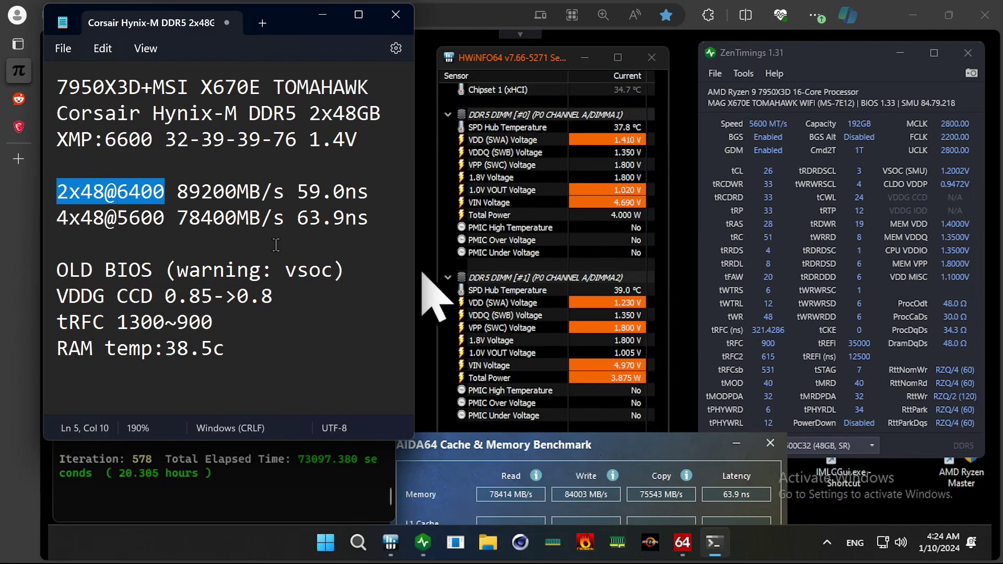
key(alt+Tab)
key(Tab)
key(Tab)
key(Tab)
key(Tab)
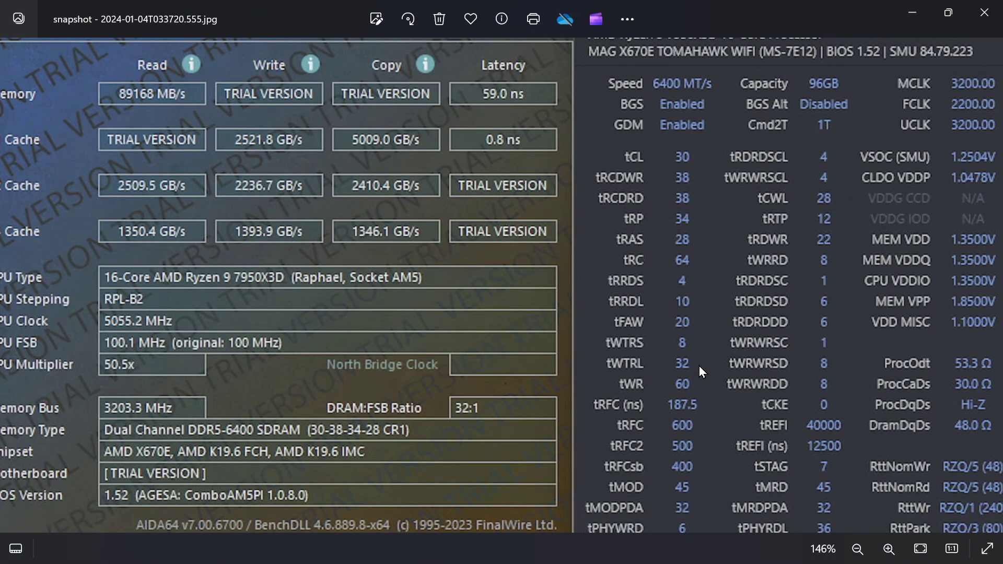
Step: Pan the DDR5-6400 snapshot to show the MAG X670E header, 59.0 ns latency and timings
mouse_move(646, 239)
mouse_down()
mouse_move(592, 234)
mouse_move(661, 246)
mouse_up()
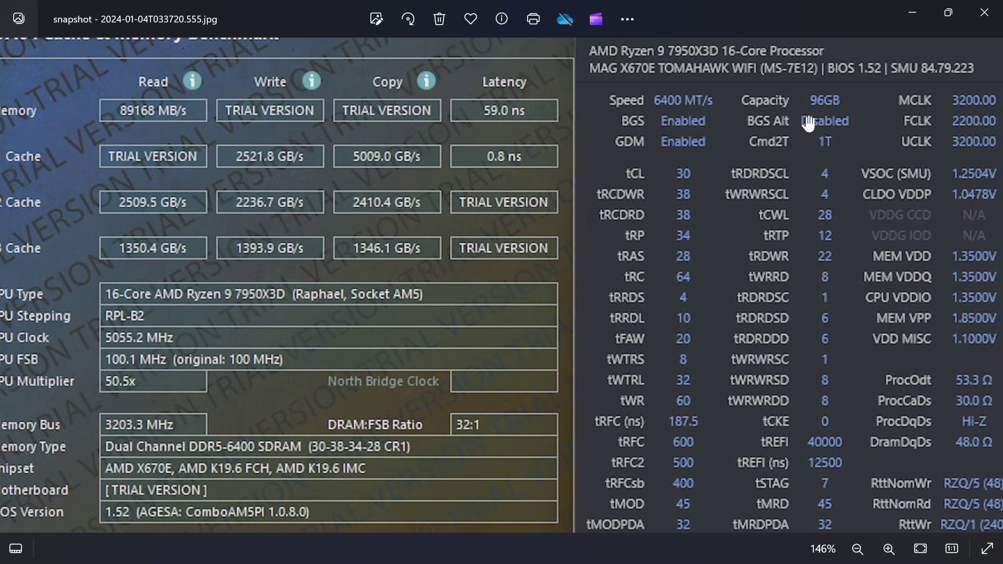
scroll(819, 228, down, 3)
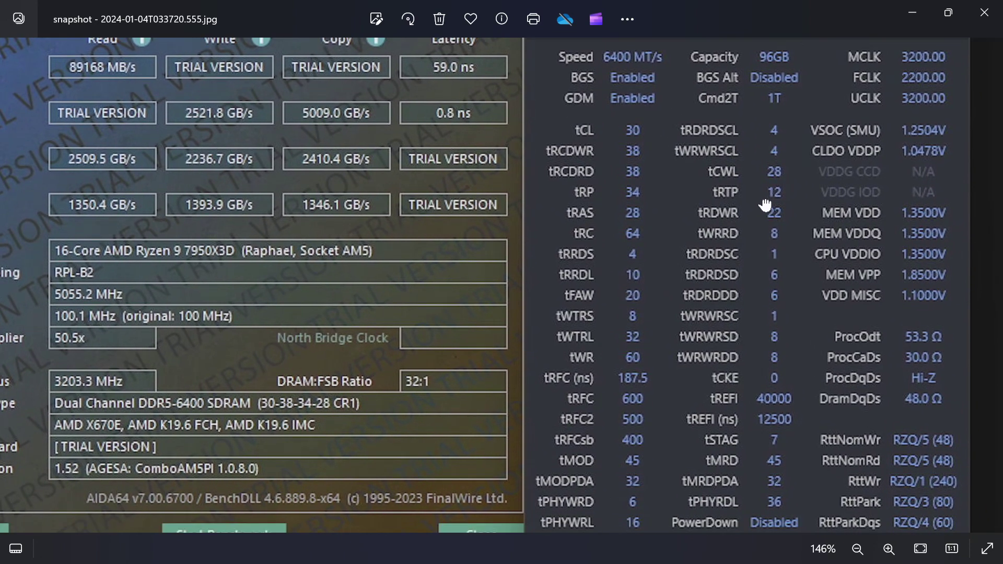
drag(772, 209, 786, 239)
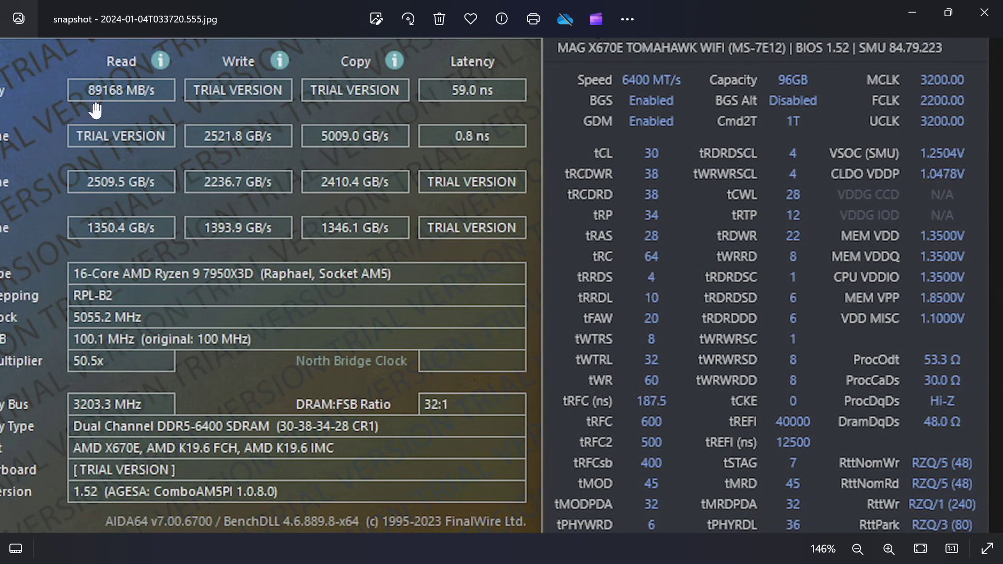
drag(95, 110, 110, 116)
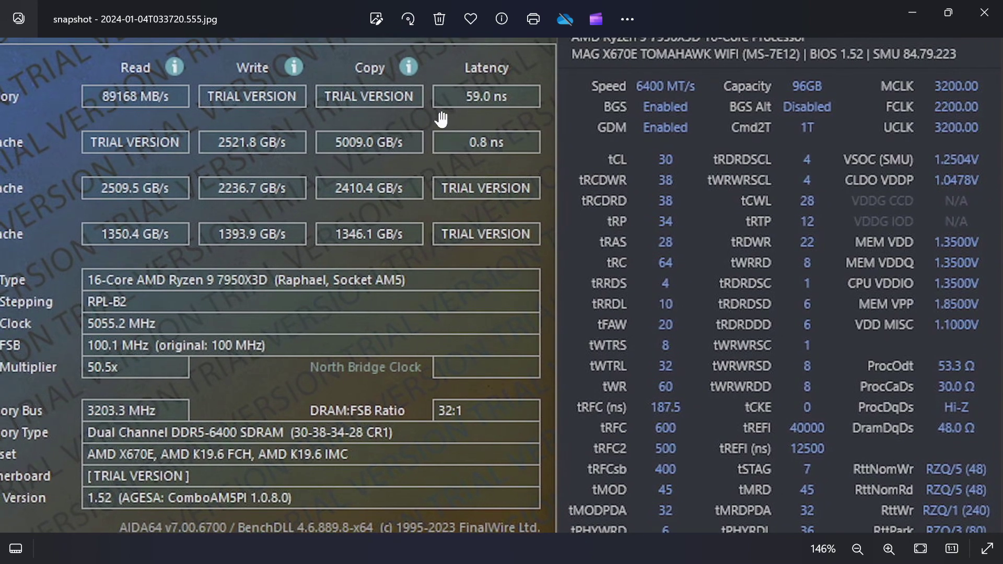
key(alt+Tab)
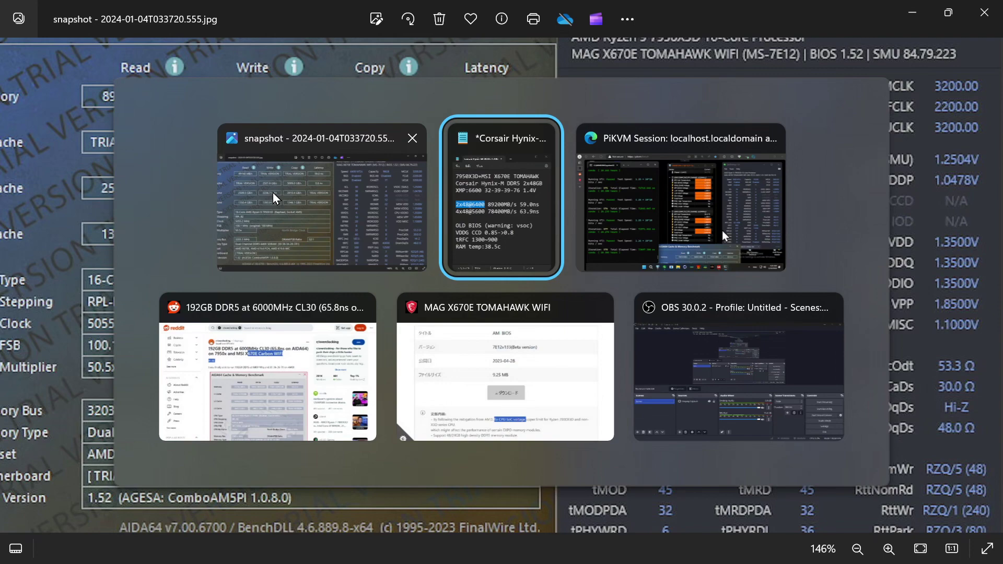
Step: Highlight the 78400MB bandwidth figure in the notes, then return to the PiKVM session
click(502, 203)
click(157, 216)
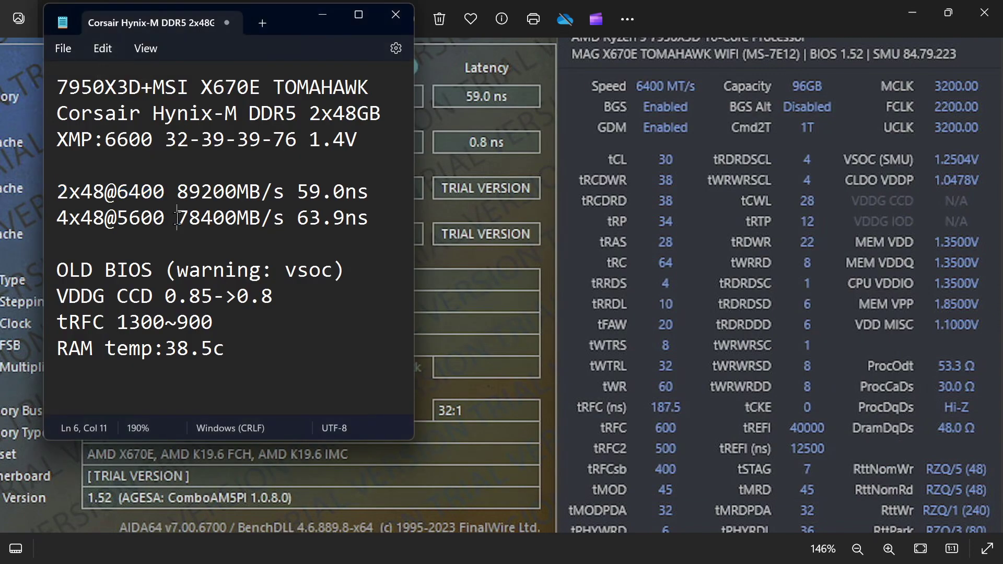
drag(178, 219, 265, 219)
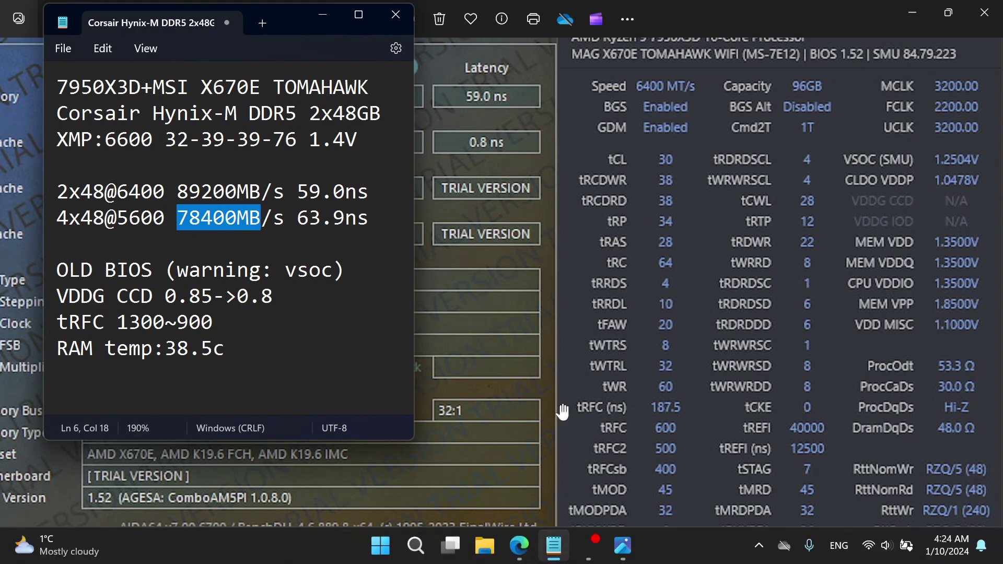
key(alt+Tab)
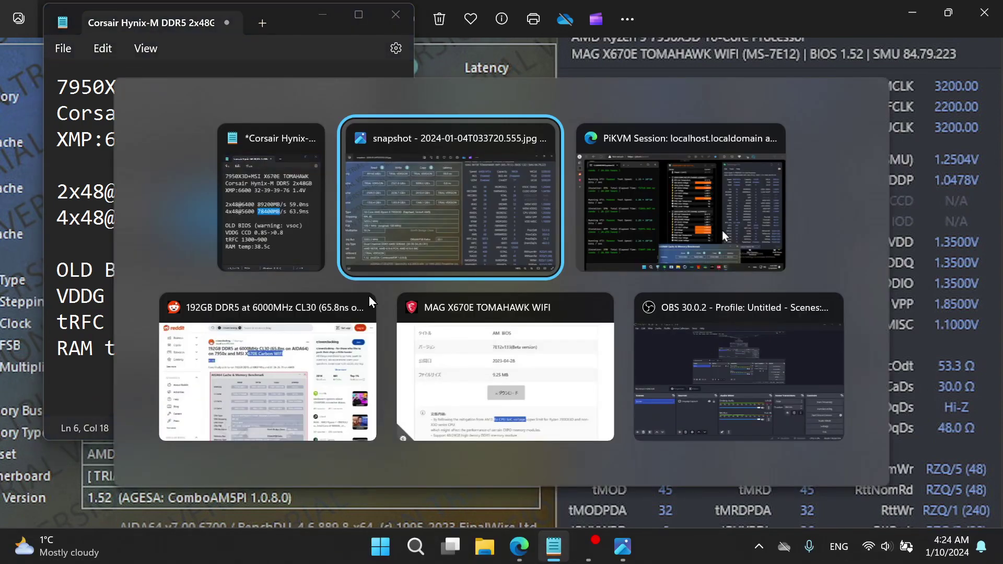
click(722, 230)
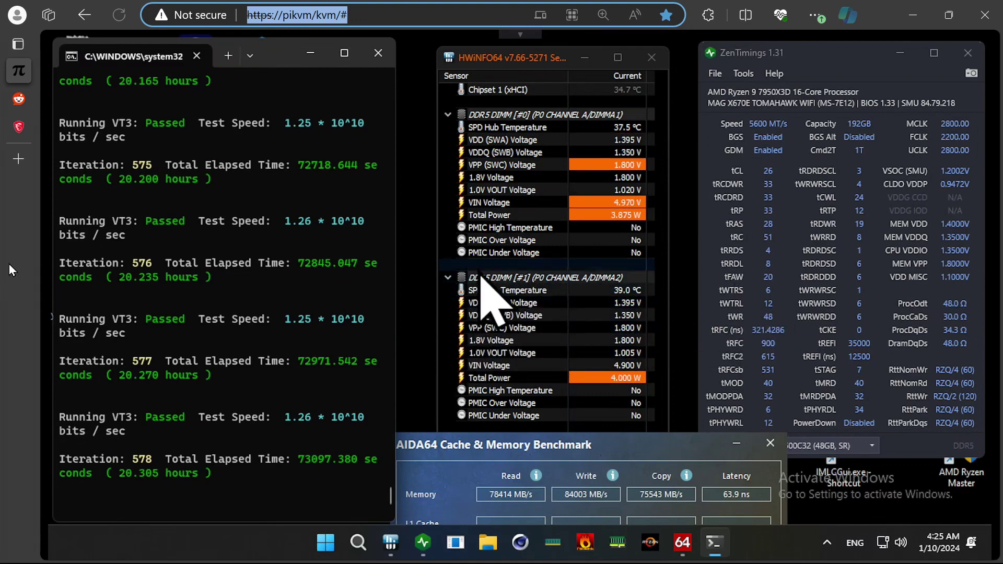
Step: Back in the notes, highlight the VDDG CCD 0.85->0.8 voltage change
key(alt+Tab)
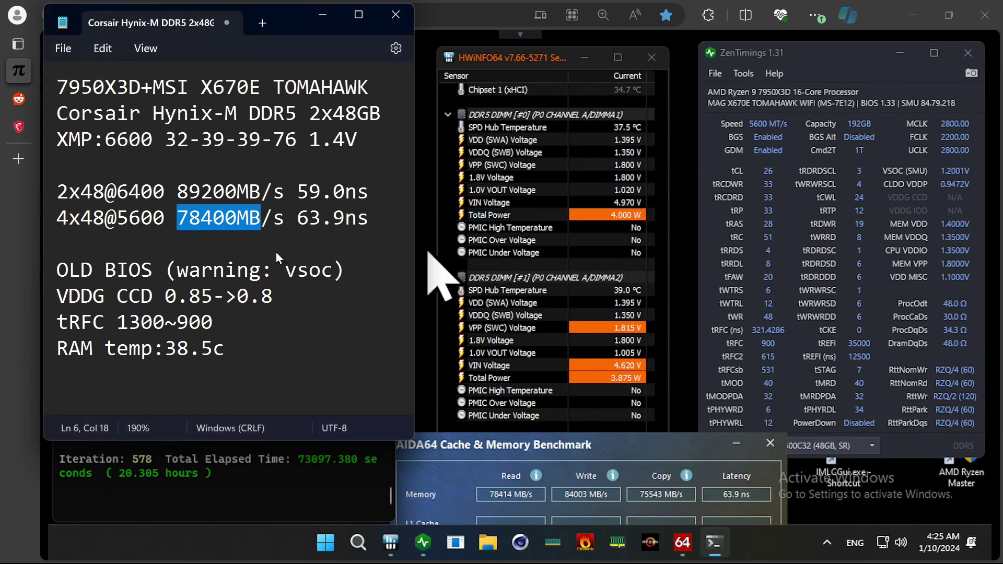
click(276, 249)
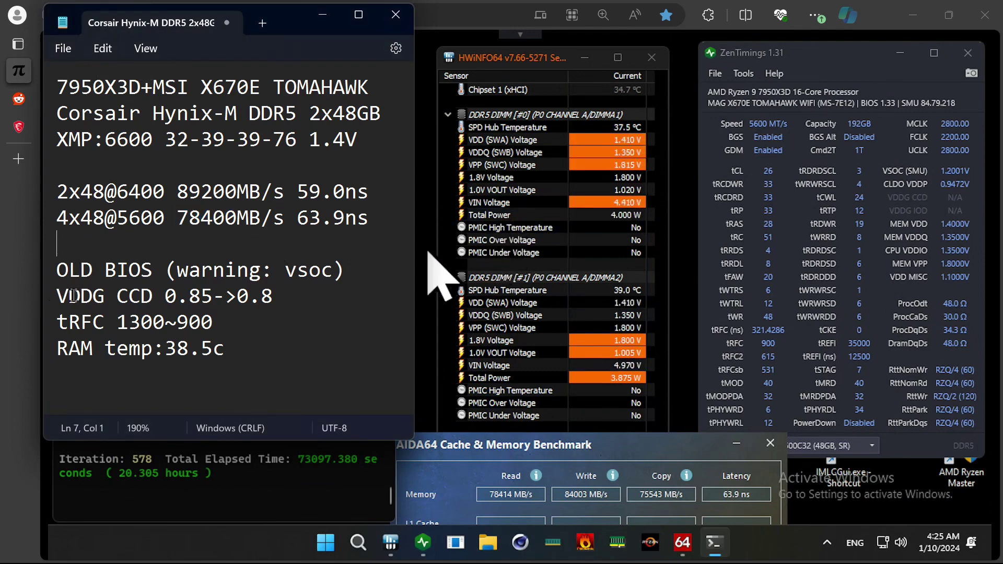
drag(74, 296, 297, 297)
click(193, 298)
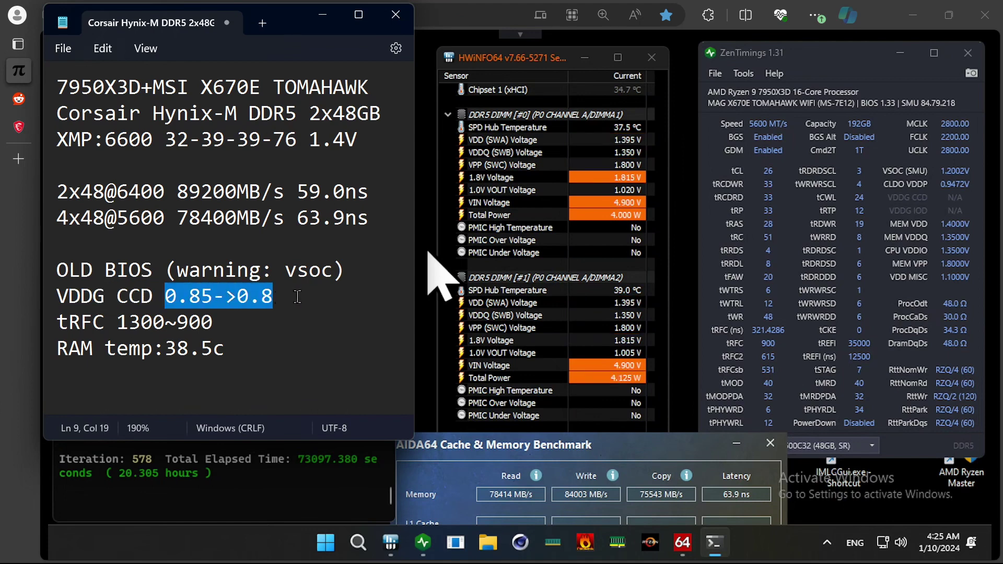
click(298, 297)
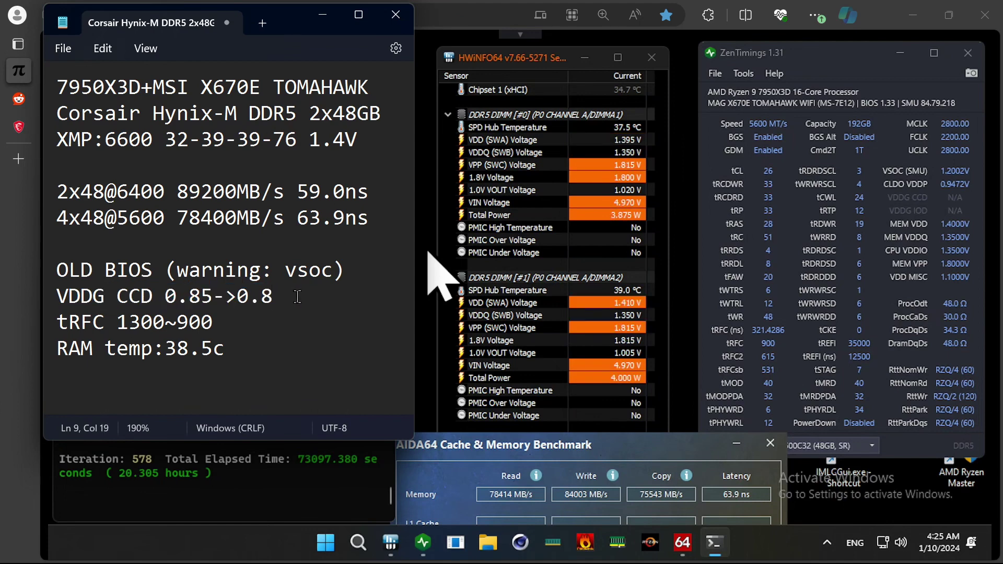
Step: Highlight the tRFC 1300~900 values, including the final tRFC of 900
drag(243, 322, 115, 326)
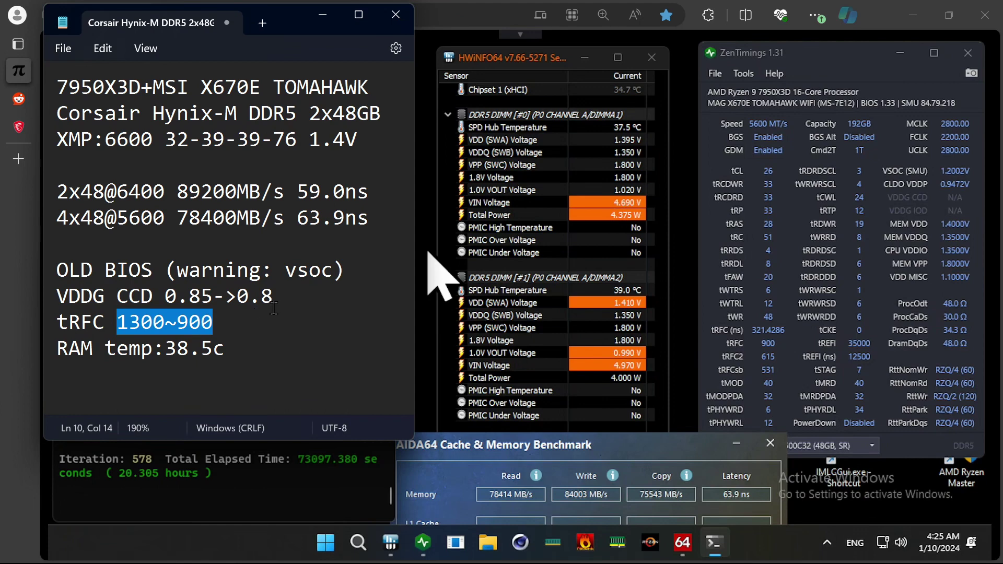
click(234, 318)
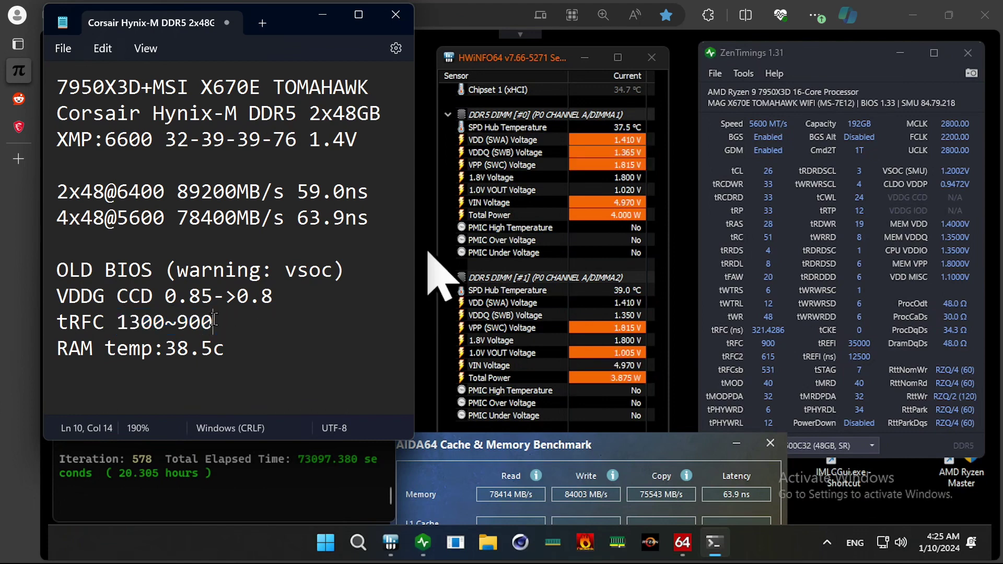
drag(213, 320, 178, 324)
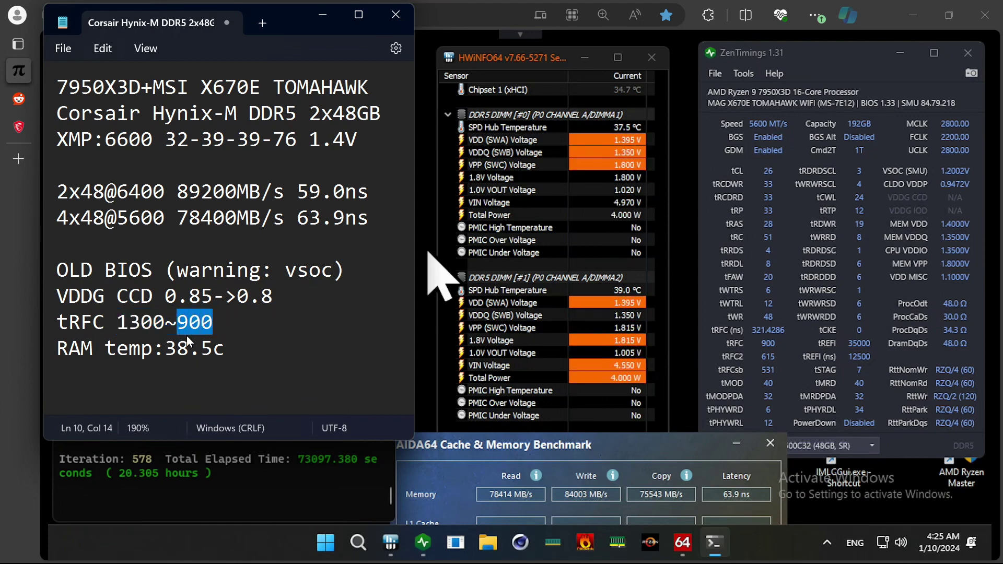
drag(117, 324, 222, 322)
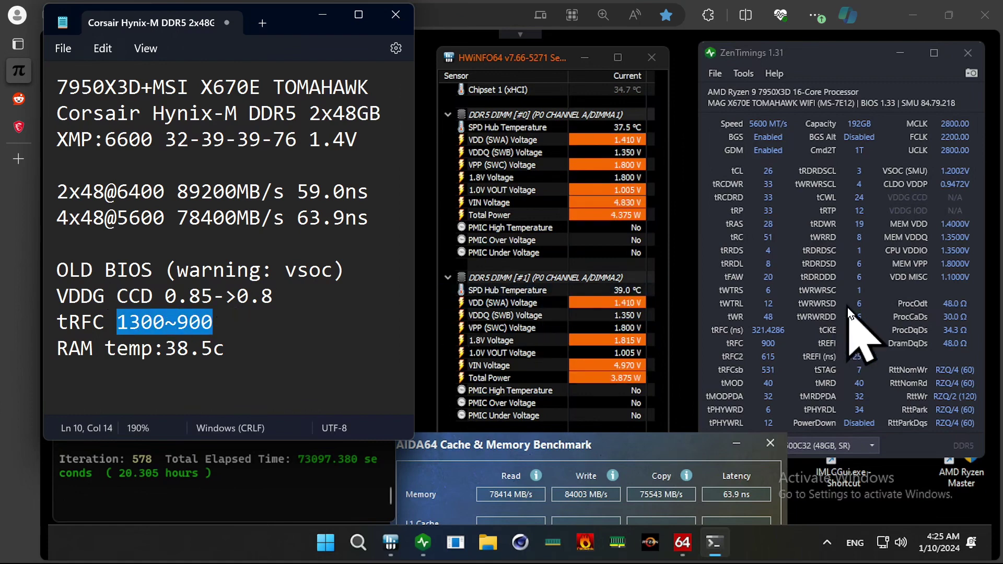